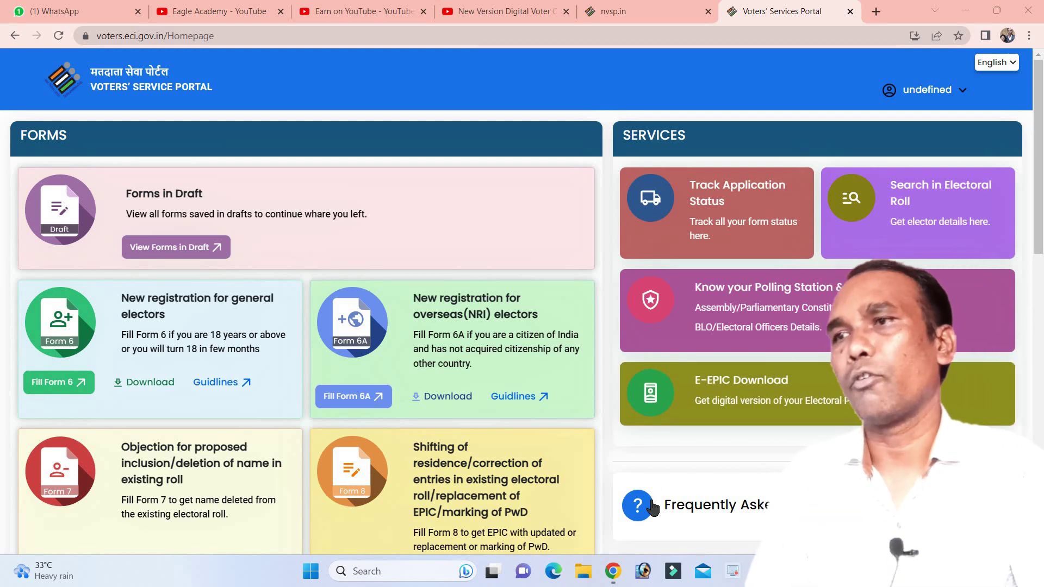
Start a Form 8 application for Self, choosing Issue of Replacement EPIC without correction.
{"action": "scroll", "coordinate": [631, 306], "scroll_direction": "down", "scroll_amount": 1}
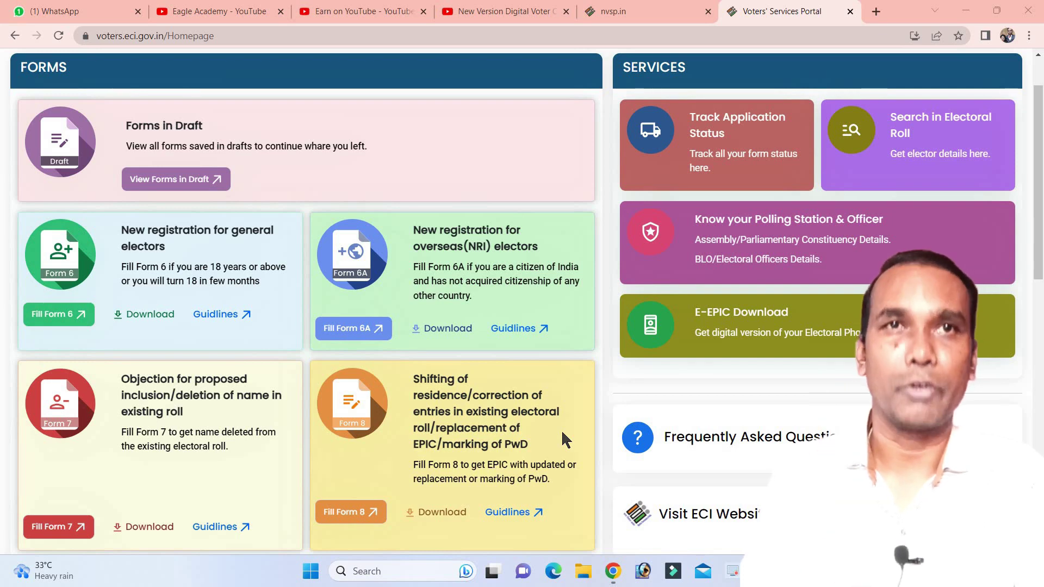
{"action": "left_click", "coordinate": [354, 510]}
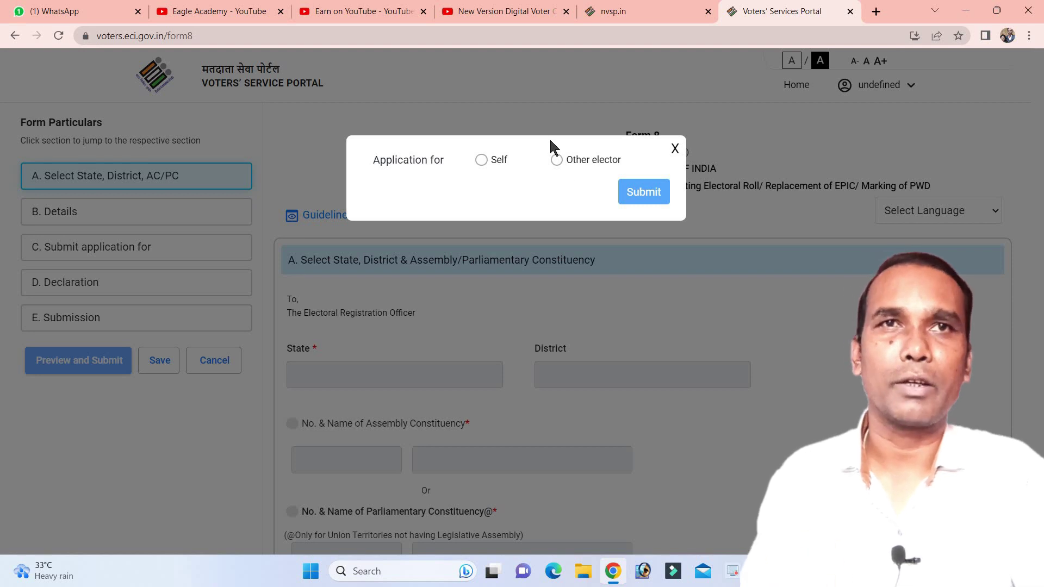
{"action": "left_click", "coordinate": [481, 159]}
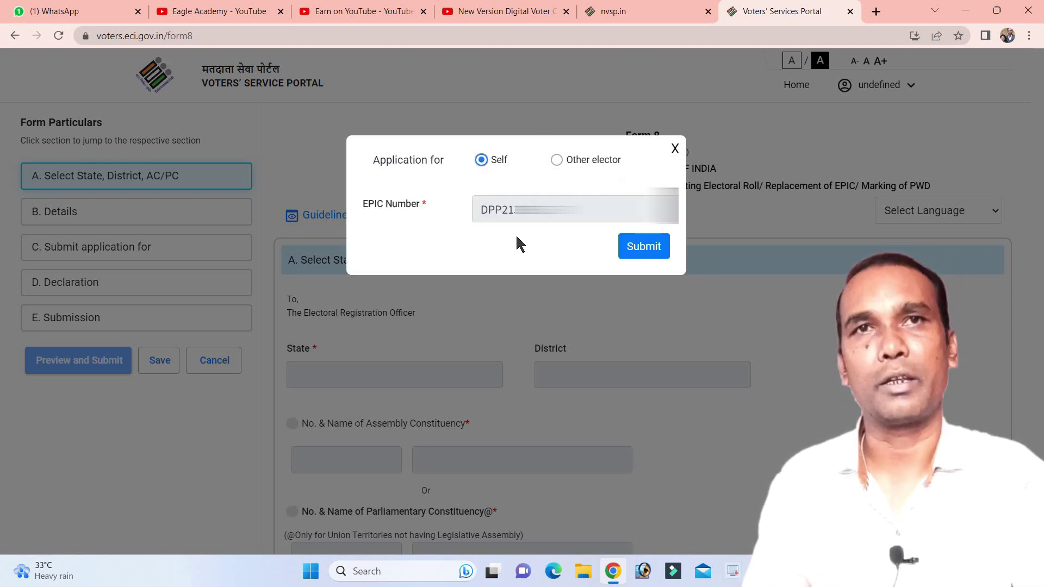
{"action": "left_click", "coordinate": [557, 159]}
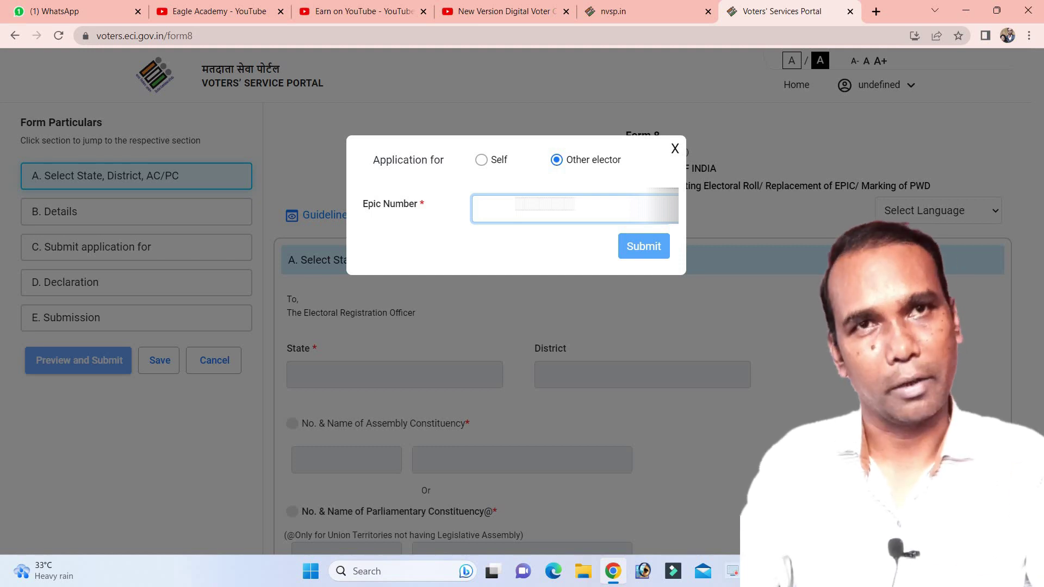
{"action": "left_click", "coordinate": [482, 159]}
{"action": "left_click", "coordinate": [624, 247]}
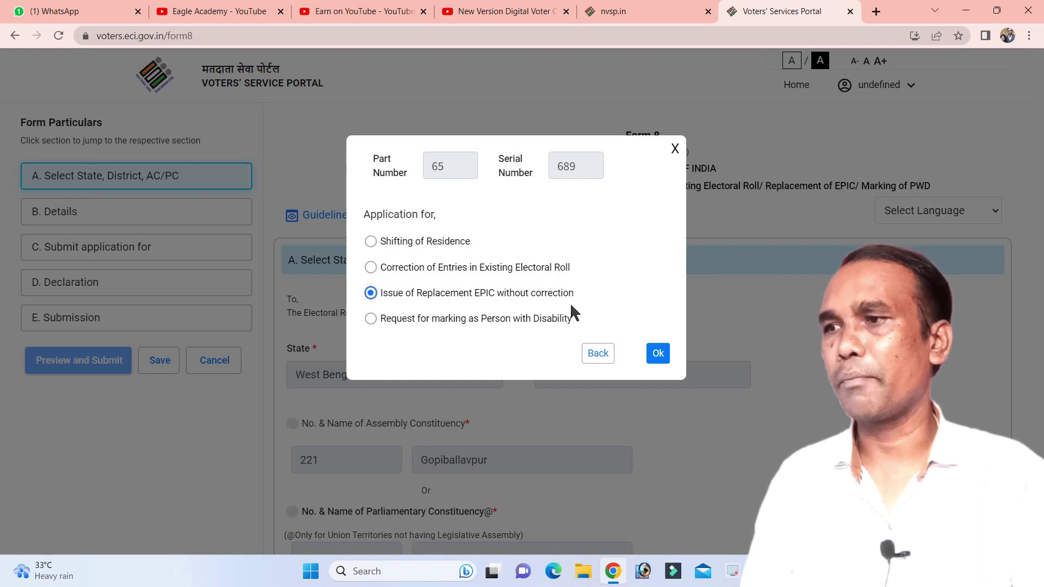
{"action": "left_click", "coordinate": [658, 354]}
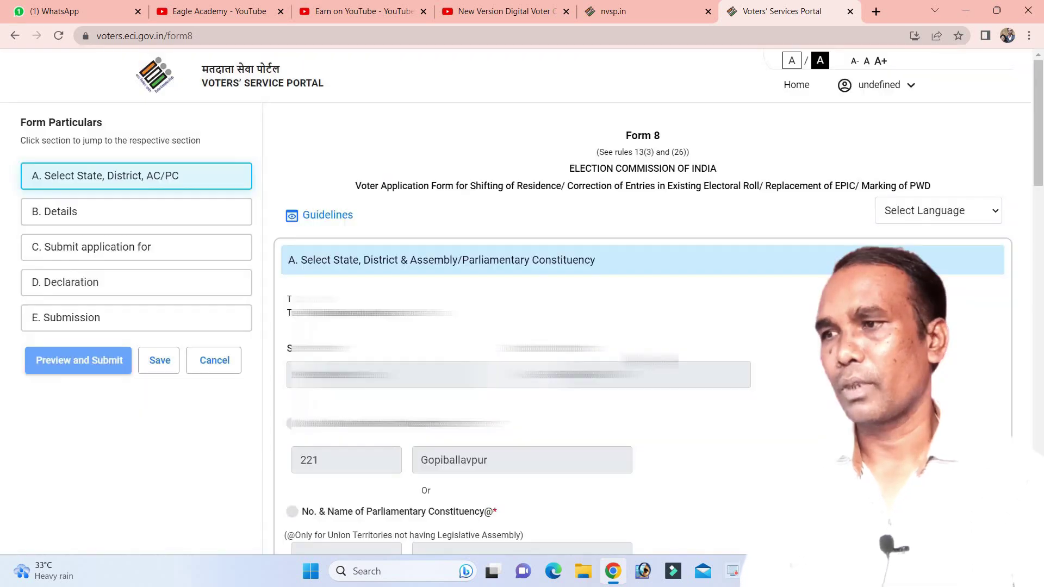
Switch the Form 8 language to Bangla.
{"action": "scroll", "coordinate": [641, 326], "scroll_direction": "down", "scroll_amount": 1}
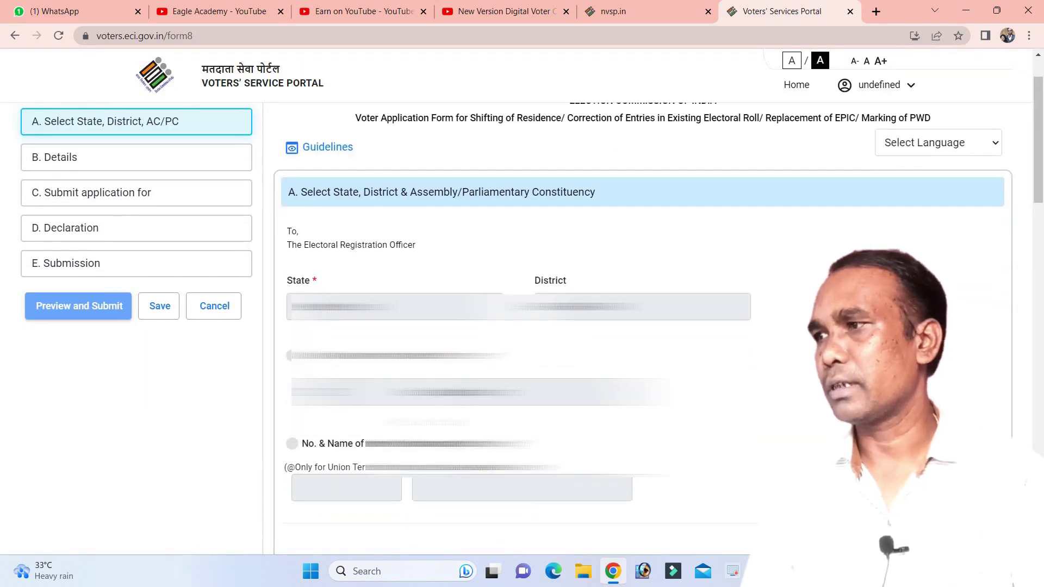
{"action": "scroll", "coordinate": [49, 196], "scroll_direction": "up", "scroll_amount": 1}
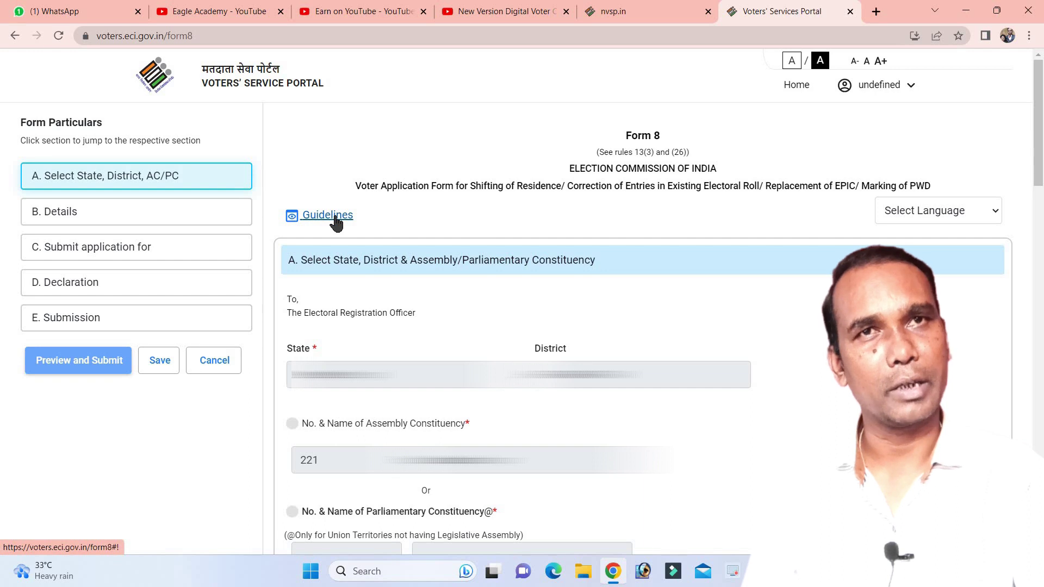
{"action": "left_click", "coordinate": [961, 210]}
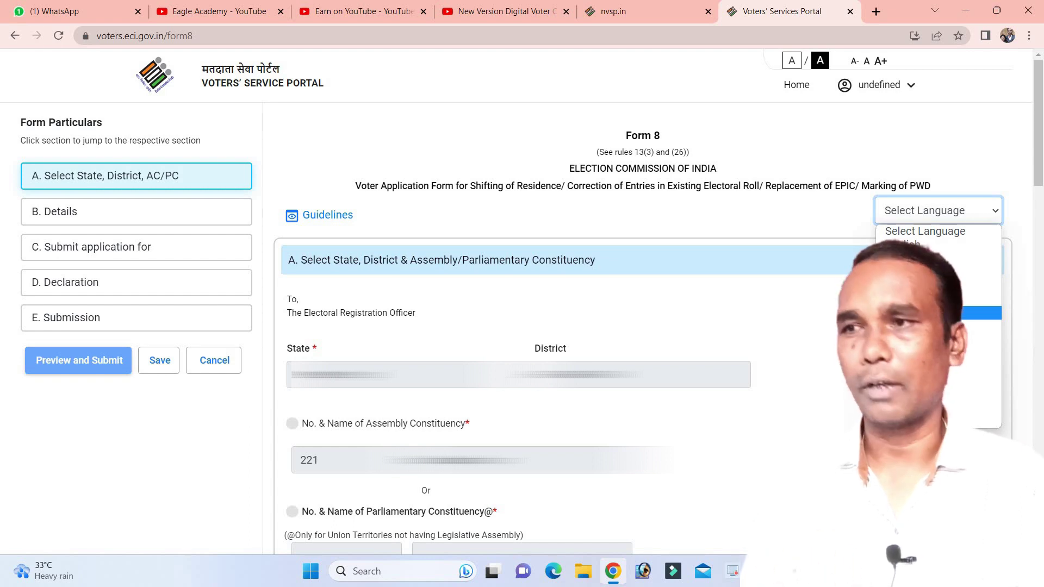
{"action": "left_click", "coordinate": [973, 326]}
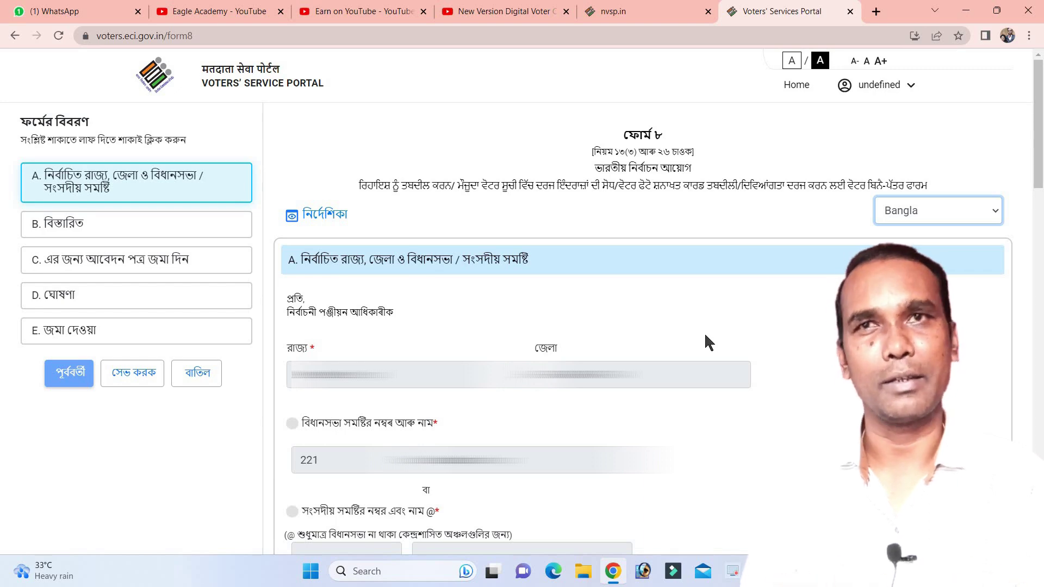
Set the form language to English and complete section A with the prefilled state, district and constituency.
{"action": "left_click", "coordinate": [941, 216]}
{"action": "left_click", "coordinate": [935, 246]}
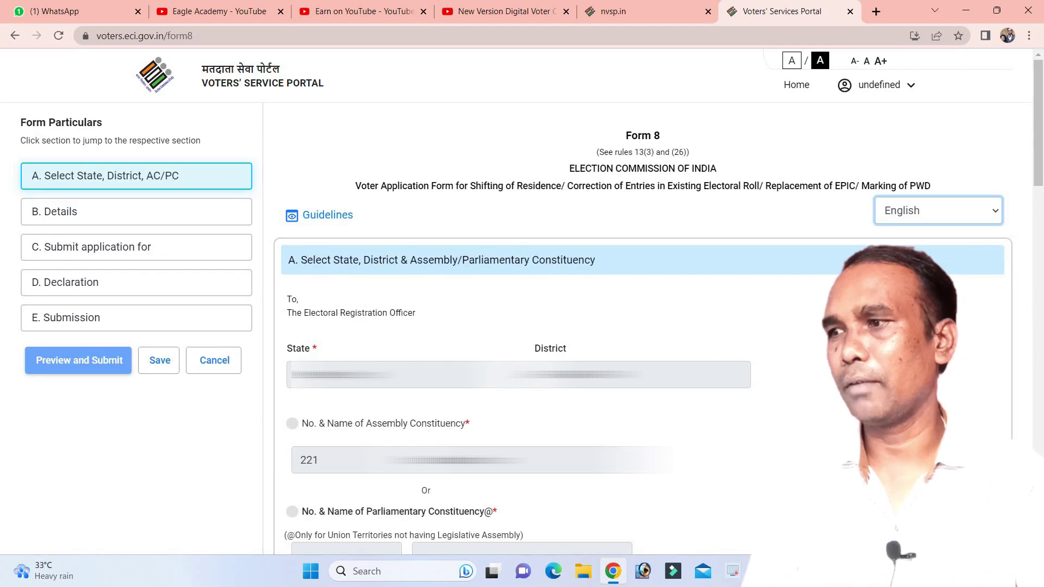
{"action": "scroll", "coordinate": [935, 249], "scroll_direction": "down", "scroll_amount": 2}
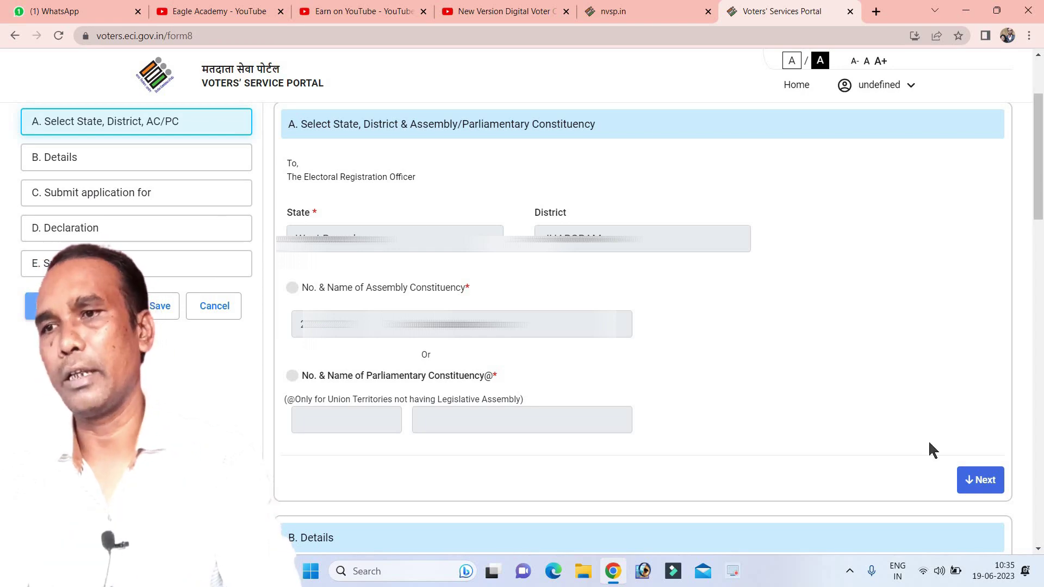
{"action": "left_click", "coordinate": [991, 480]}
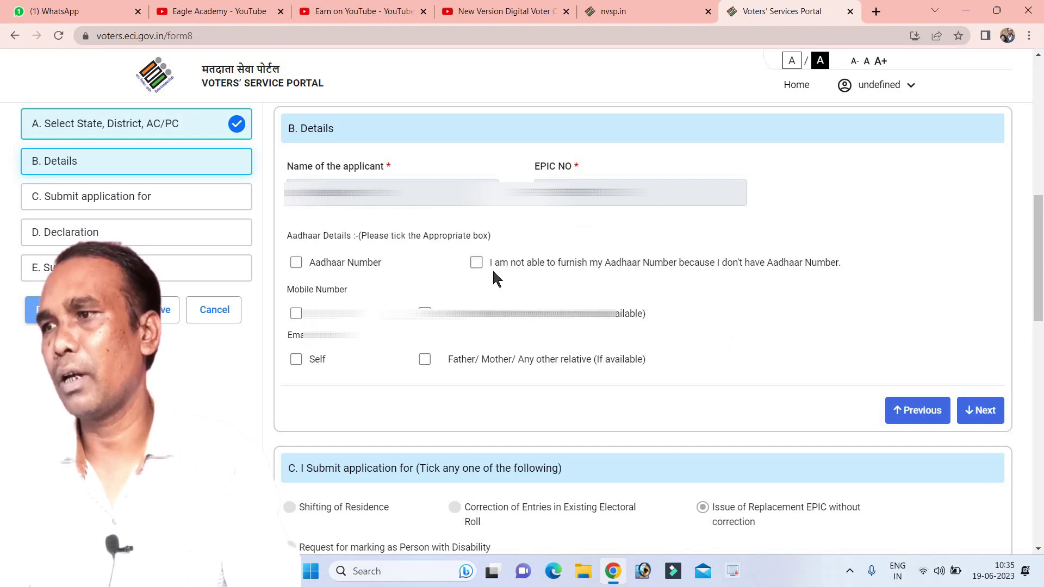
Choose the Aadhaar Number option in the Details section and enter the applicant's Aadhaar number.
{"action": "left_click", "coordinate": [298, 263]}
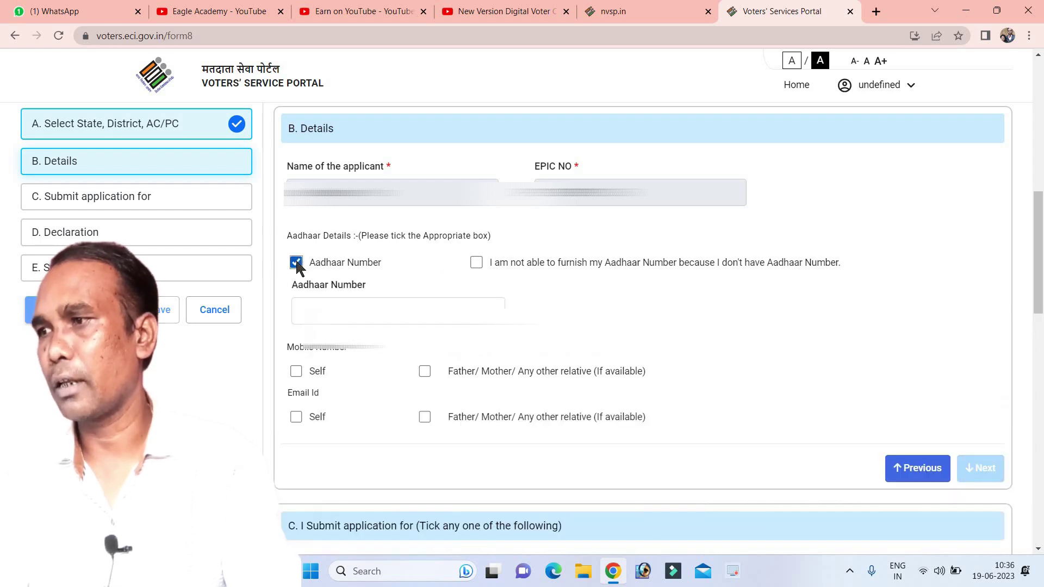
{"action": "left_click", "coordinate": [352, 308]}
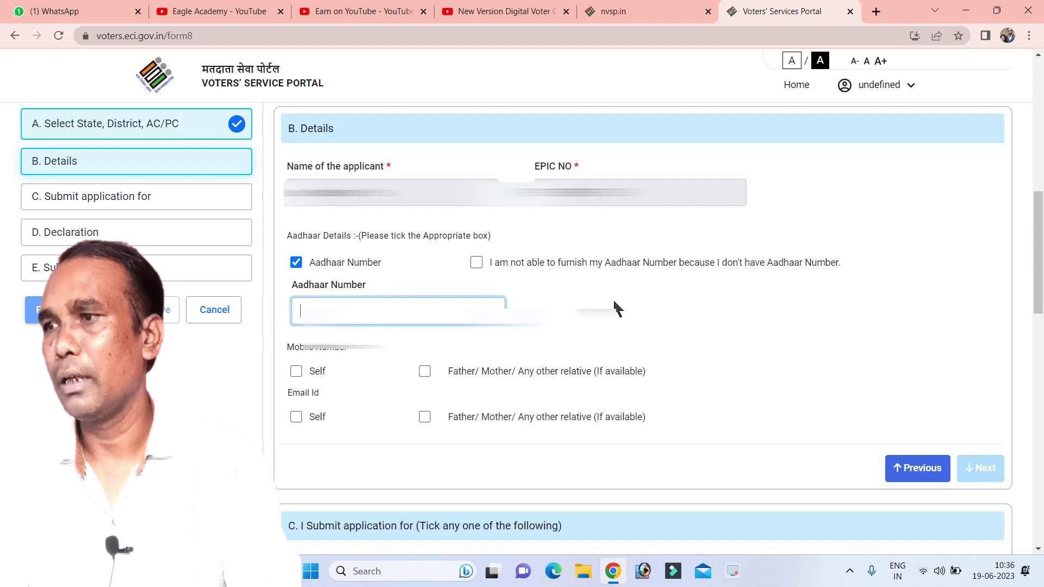
{"action": "left_click", "coordinate": [477, 264]}
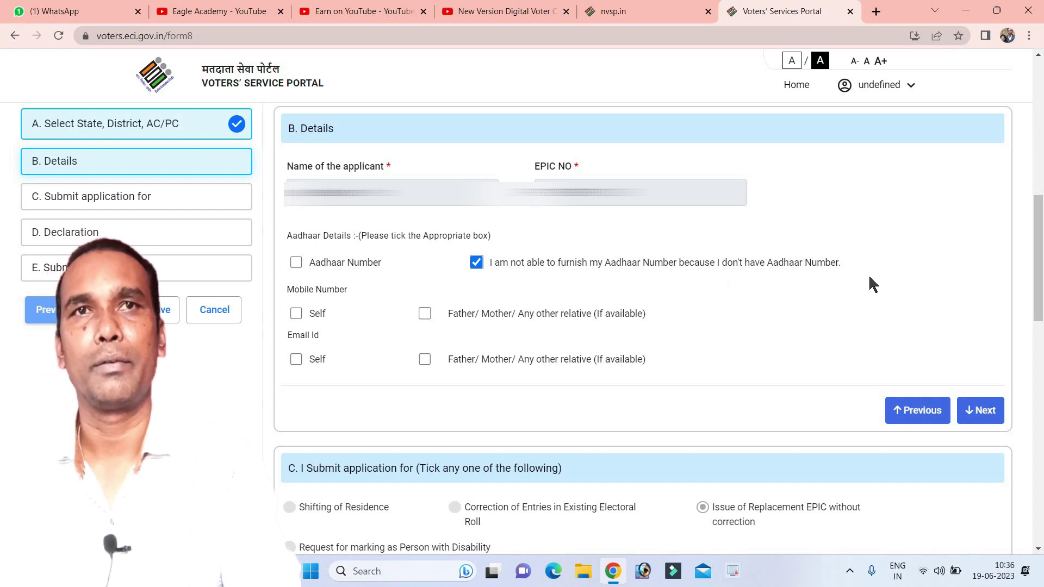
{"action": "left_click", "coordinate": [296, 262]}
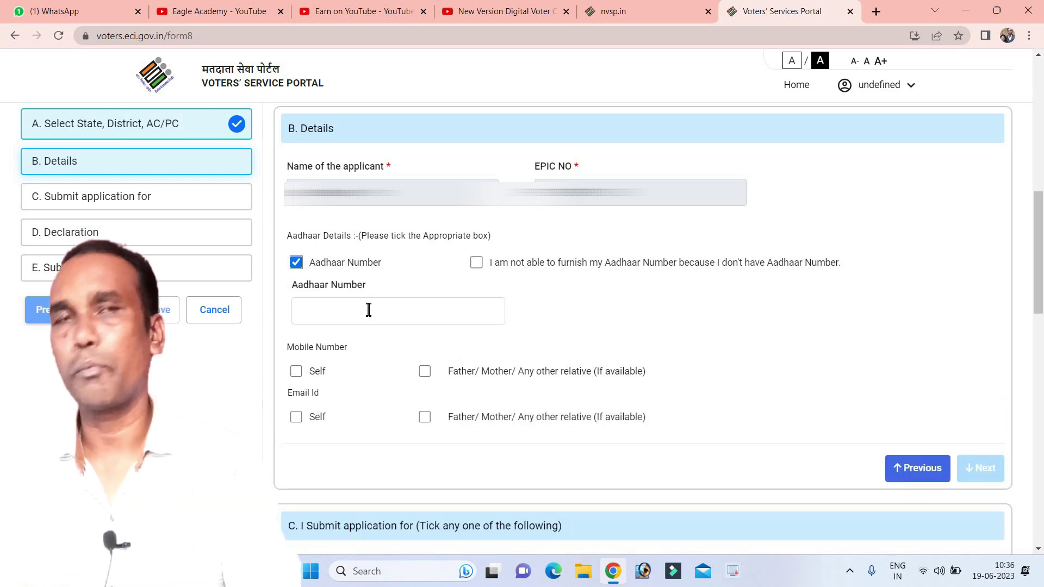
{"action": "left_click", "coordinate": [369, 310]}
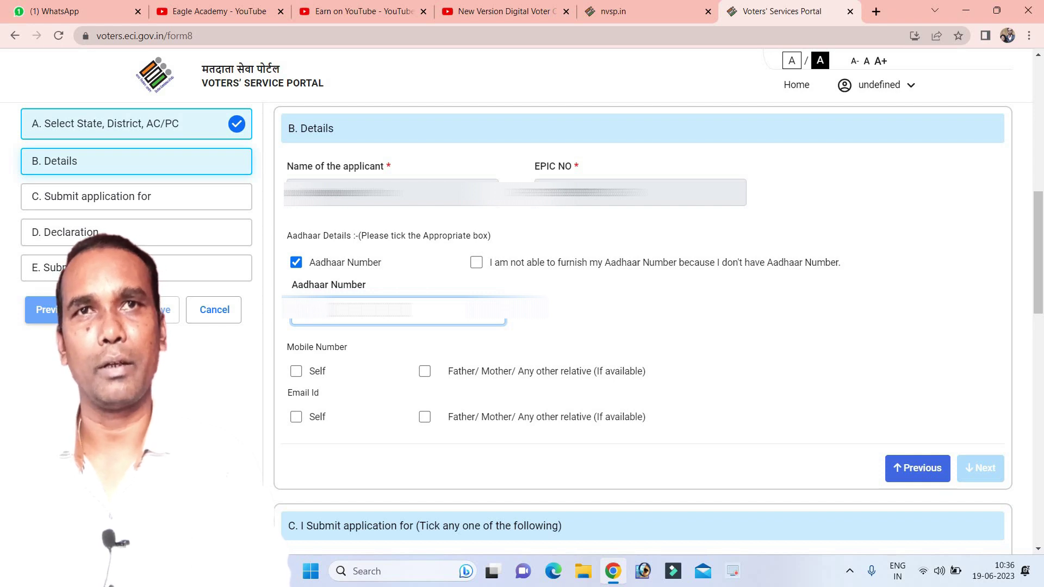
{"action": "type", "text": "1"}
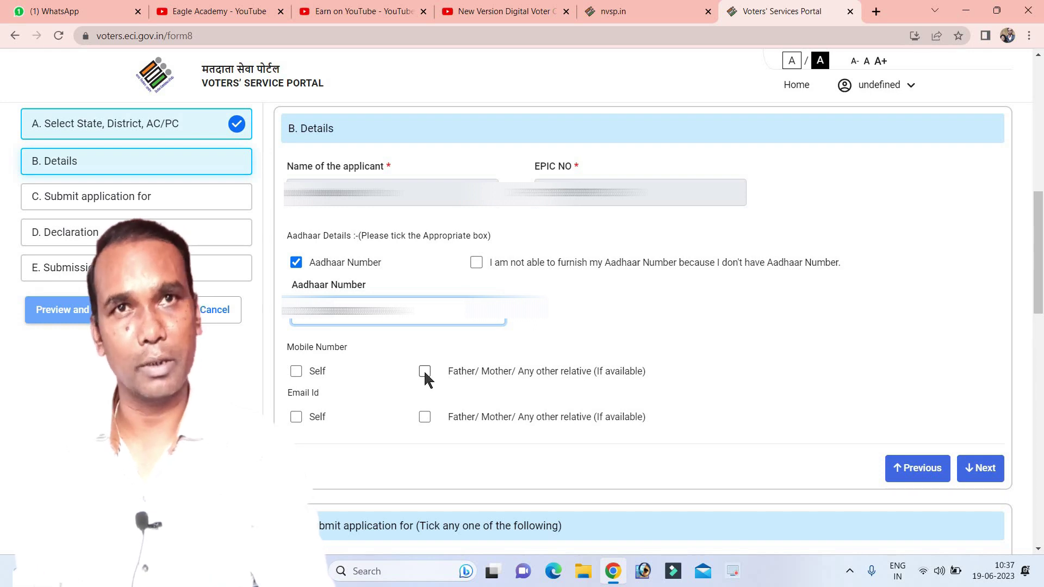
Mark the mobile number as Self and fill in the applicant's mobile number.
{"action": "left_click", "coordinate": [296, 371]}
{"action": "left_click", "coordinate": [329, 421]}
{"action": "key", "text": "Down"}
{"action": "key", "text": "Return"}
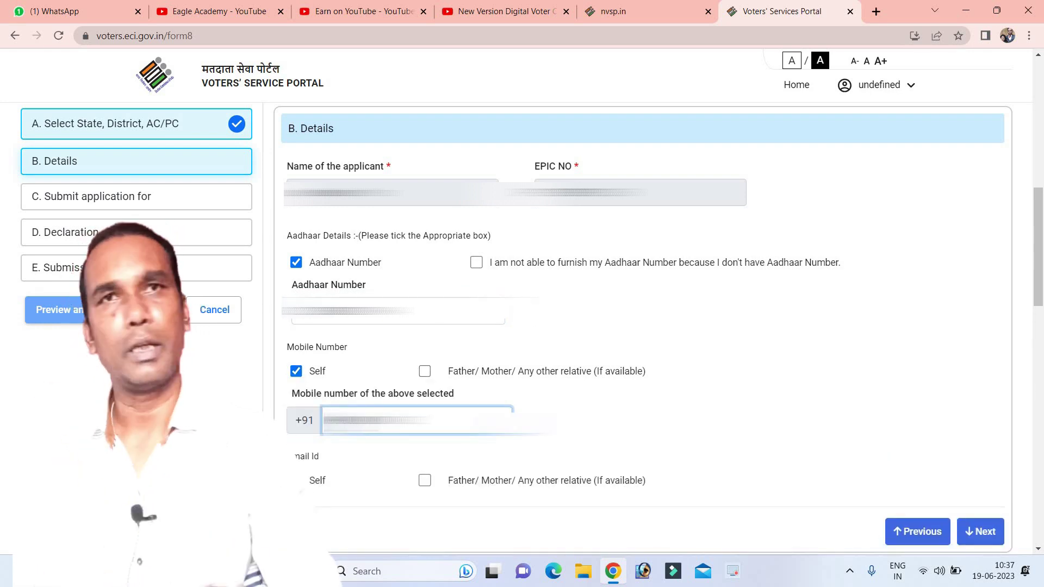
Mark the email ID as Self, fill in the applicant's email address and proceed to section C.
{"action": "left_click", "coordinate": [295, 480]}
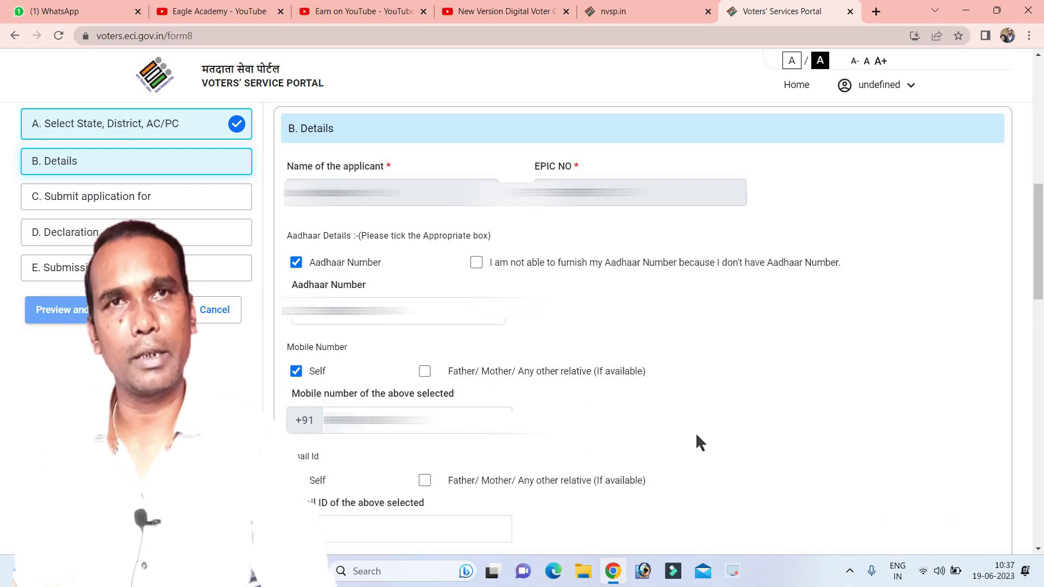
{"action": "scroll", "coordinate": [697, 435], "scroll_direction": "down", "scroll_amount": 1}
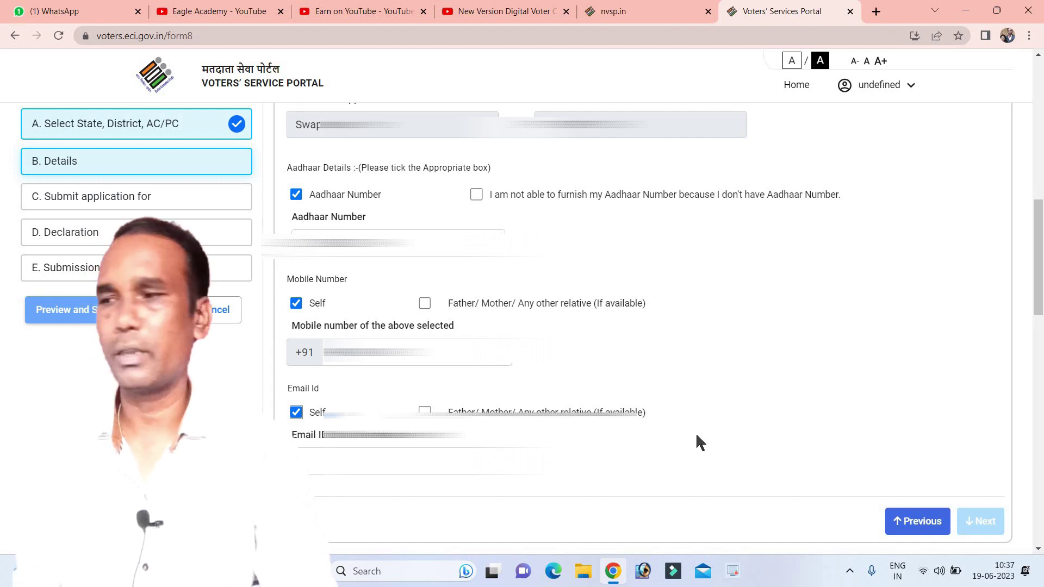
{"action": "left_click", "coordinate": [304, 461]}
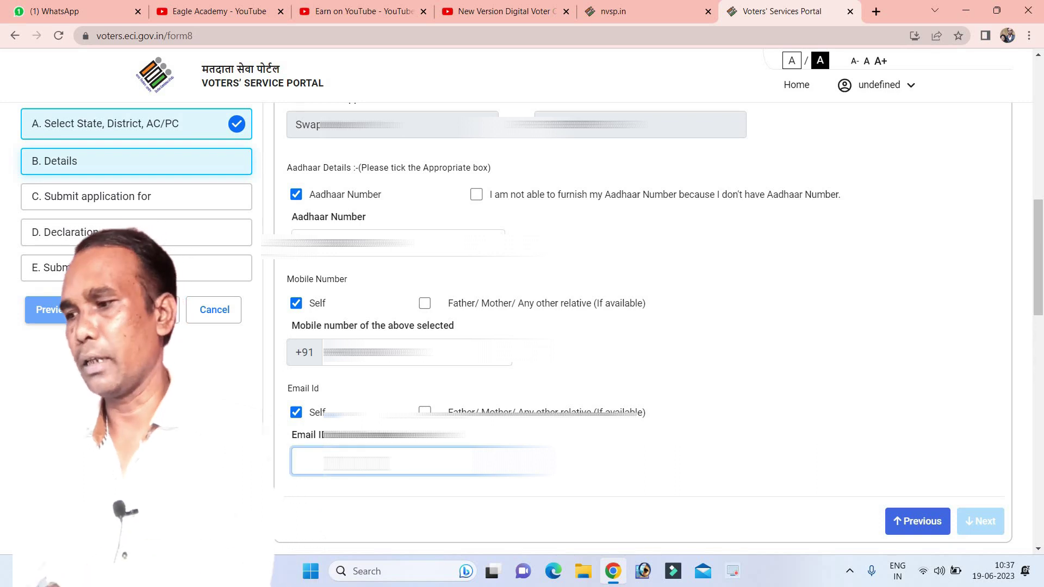
{"action": "key", "text": "ctrl+v"}
{"action": "left_click", "coordinate": [552, 401]}
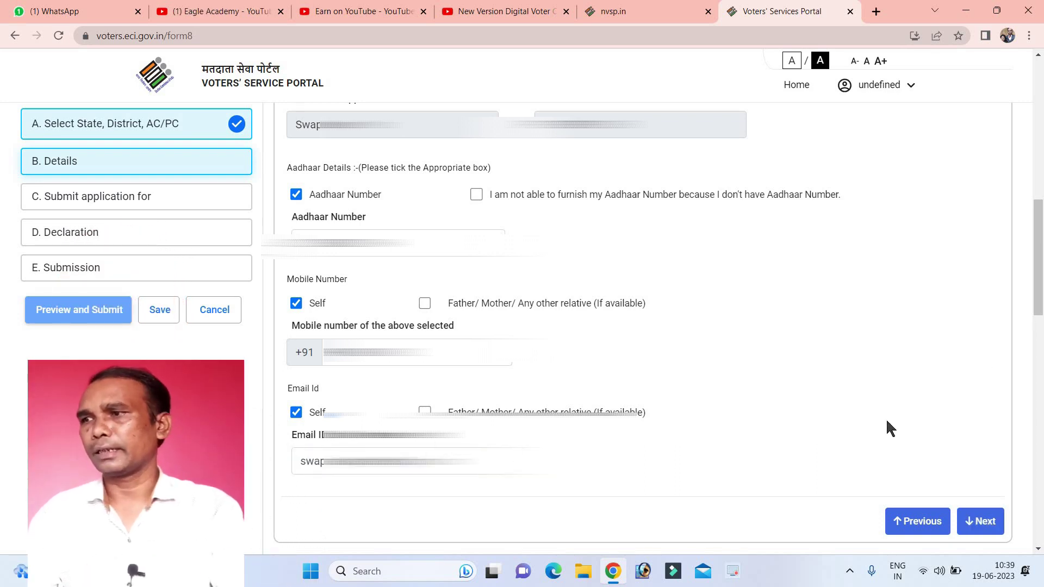
{"action": "left_click", "coordinate": [992, 523]}
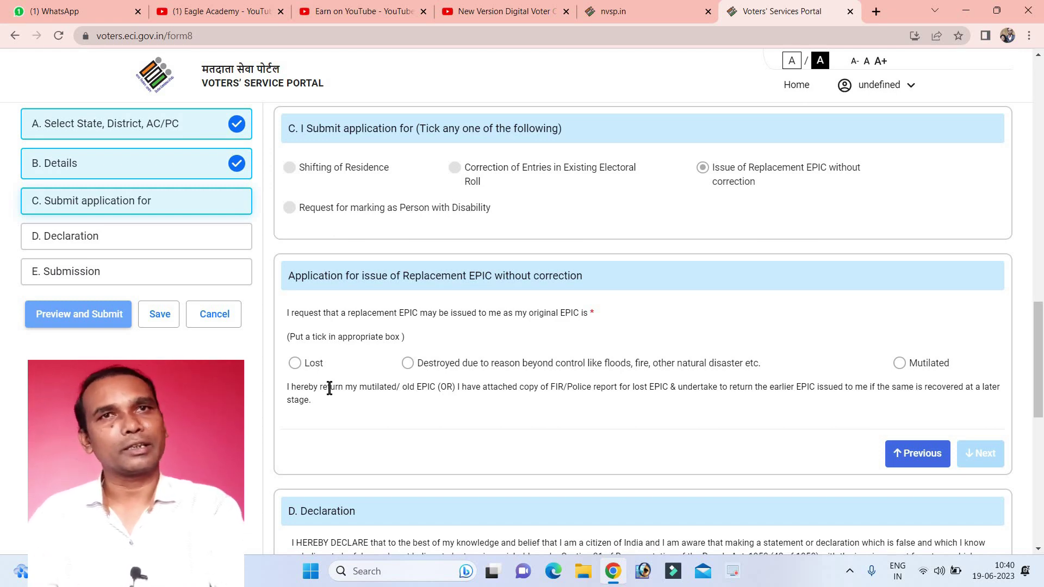
Give the replacement reason as Destroyed due to reason beyond control like floods, fire, other natural disaster etc., and proceed to the declaration.
{"action": "left_click", "coordinate": [294, 363]}
{"action": "scroll", "coordinate": [464, 402], "scroll_direction": "down", "scroll_amount": 1}
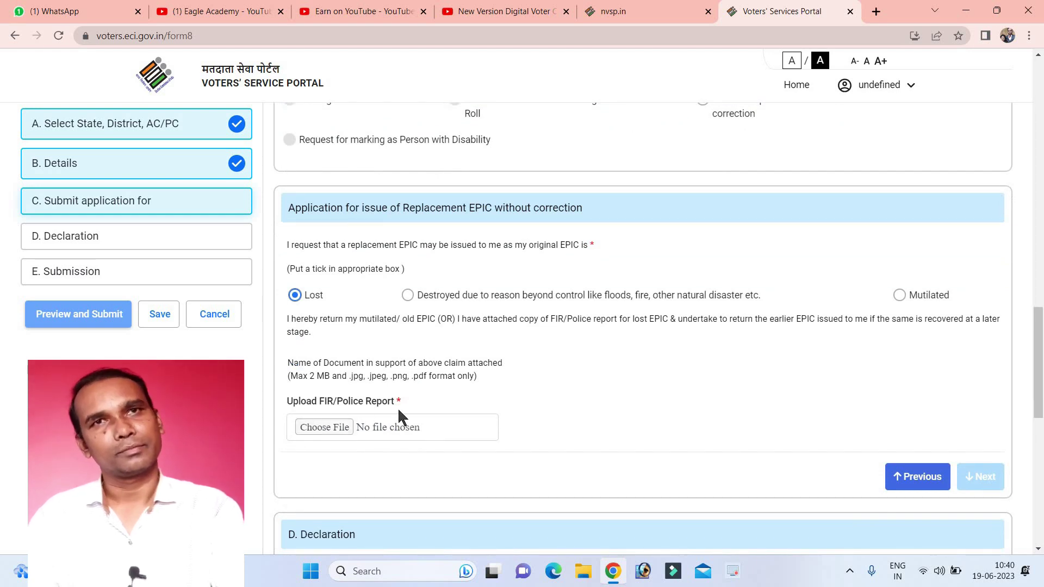
{"action": "left_click", "coordinate": [406, 295]}
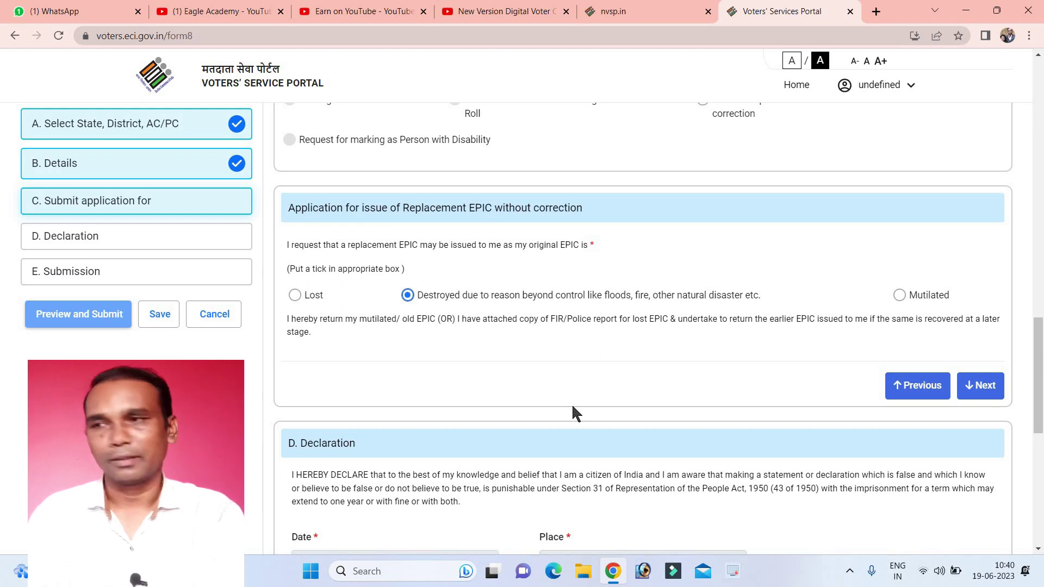
{"action": "left_click", "coordinate": [899, 297]}
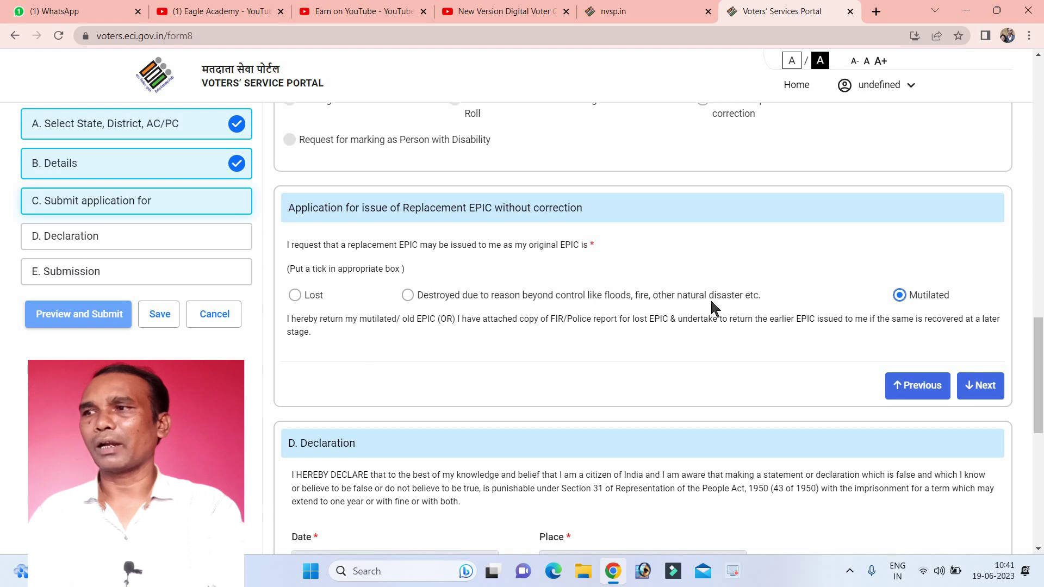
{"action": "left_click", "coordinate": [294, 295]}
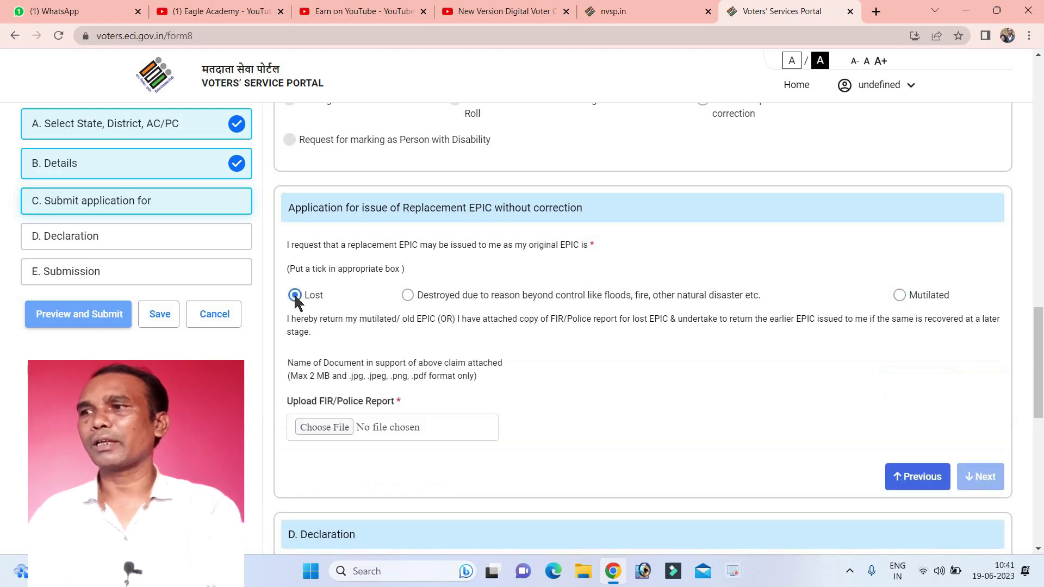
{"action": "left_click", "coordinate": [899, 295]}
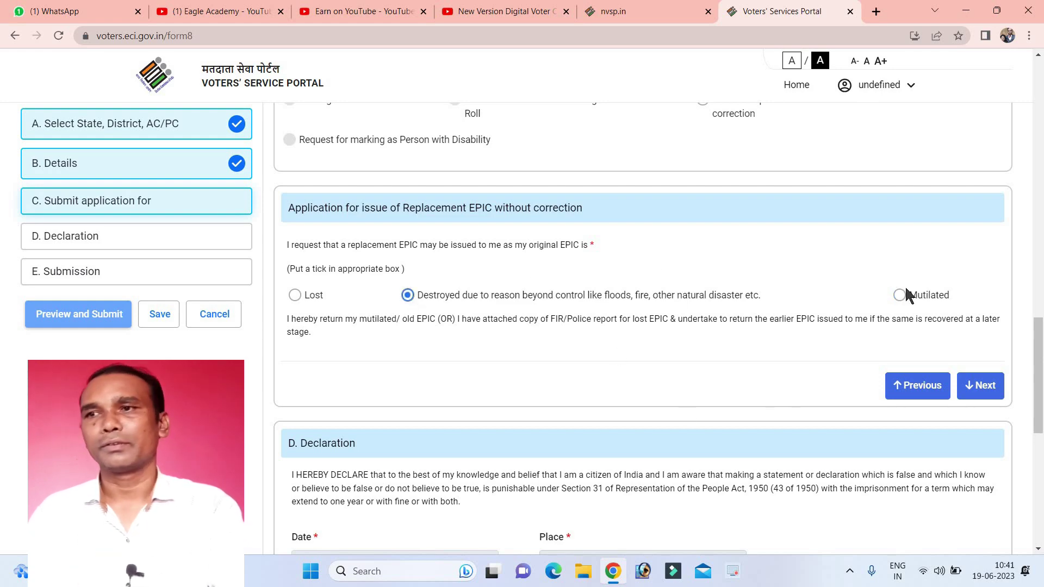
{"action": "left_click", "coordinate": [981, 387]}
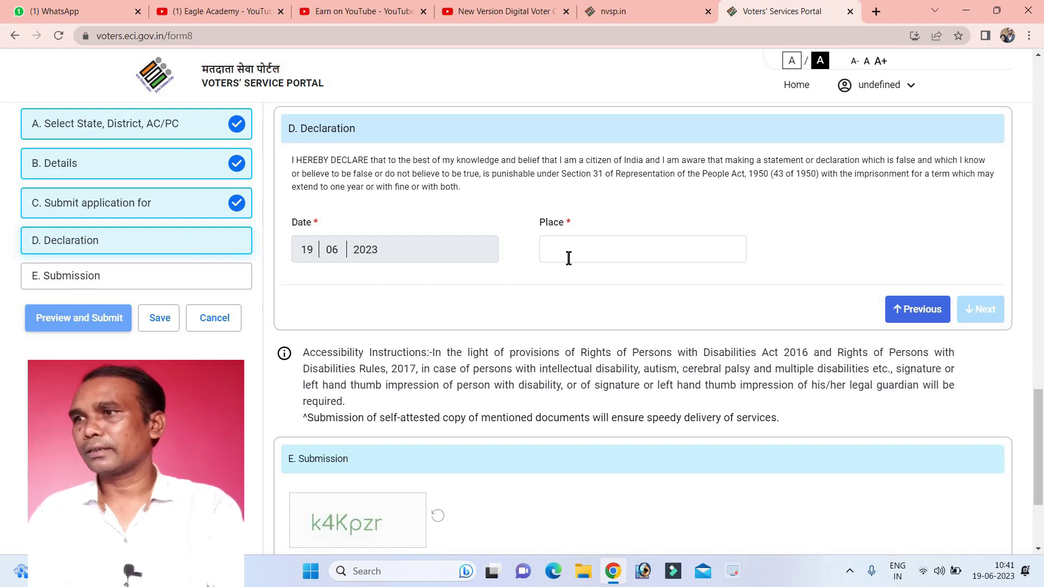
Fill in the place in the Declaration section and proceed to the Submission section.
{"action": "type", "text": "Bhubaneswar"}
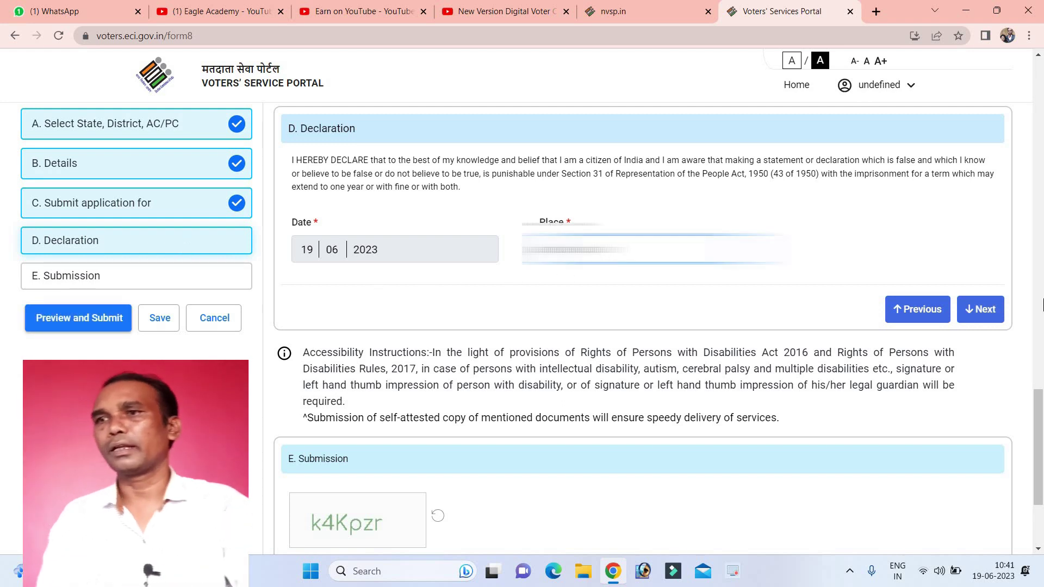
{"action": "left_click", "coordinate": [994, 318]}
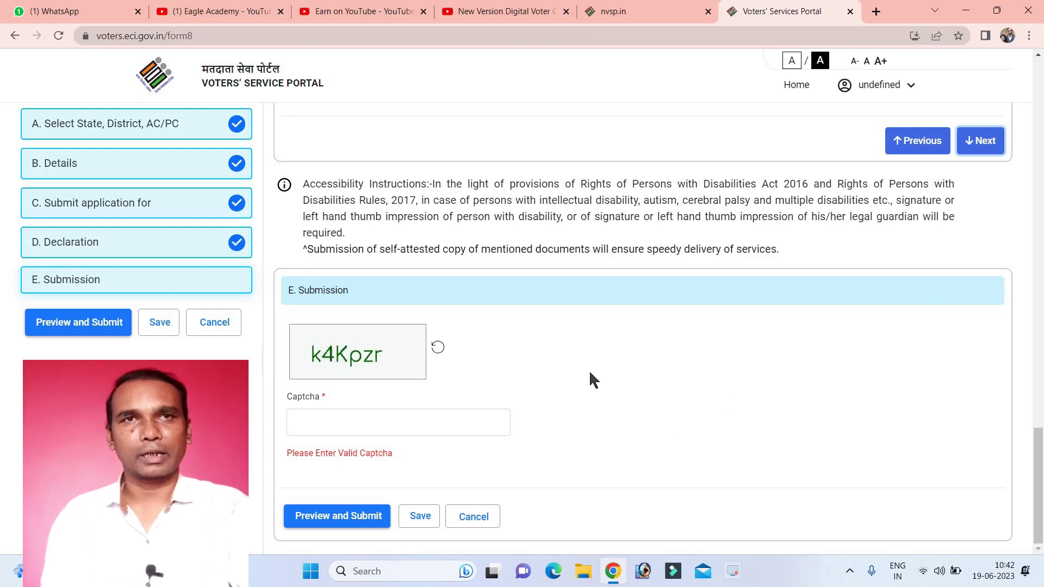
Fill in the captcha in the Submission section and open the preview of the Form 8 application.
{"action": "left_click", "coordinate": [326, 428]}
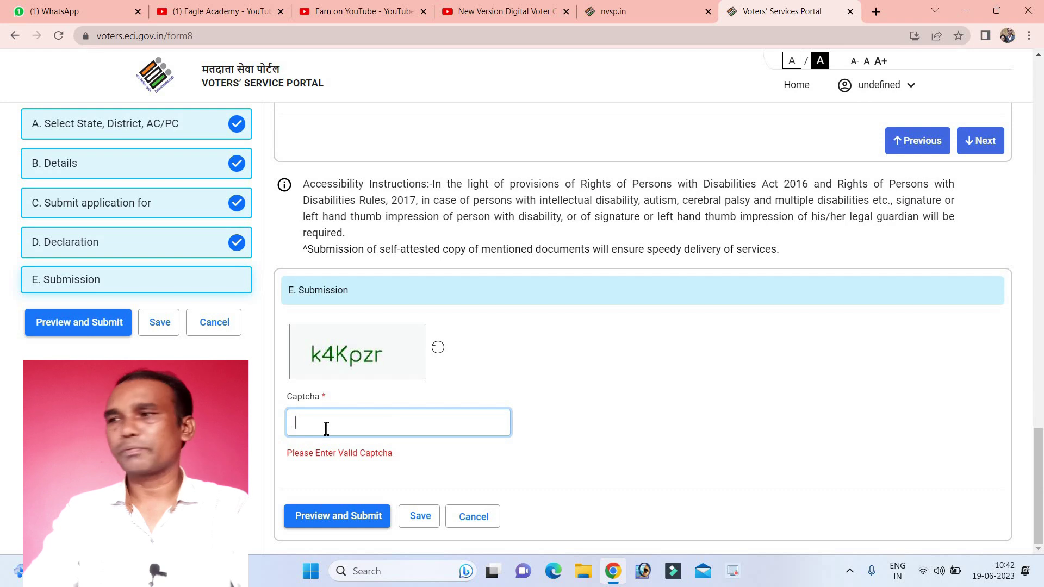
{"action": "type", "text": "k"}
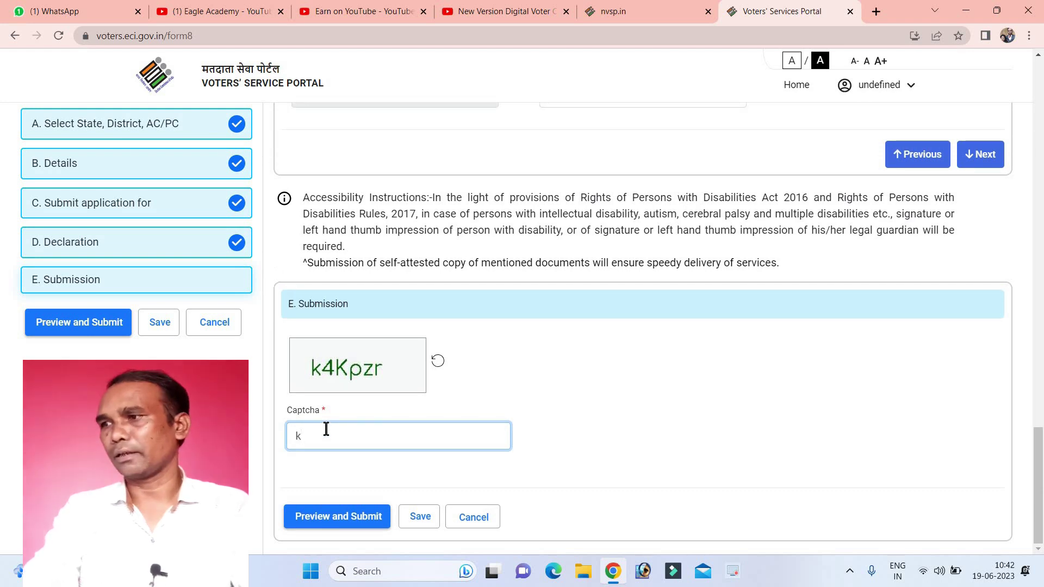
{"action": "type", "text": "4Kpzr"}
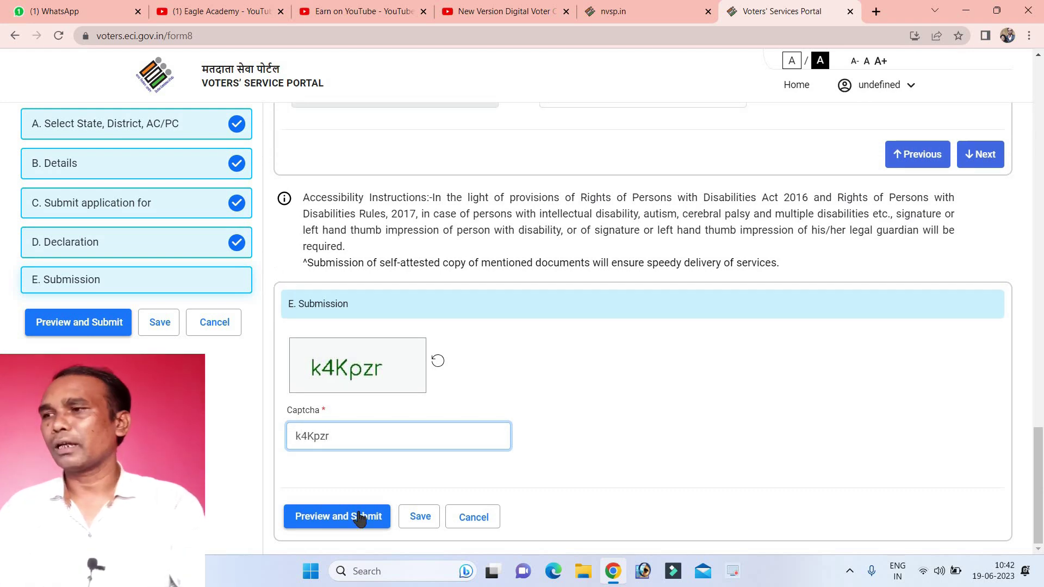
{"action": "left_click", "coordinate": [329, 521]}
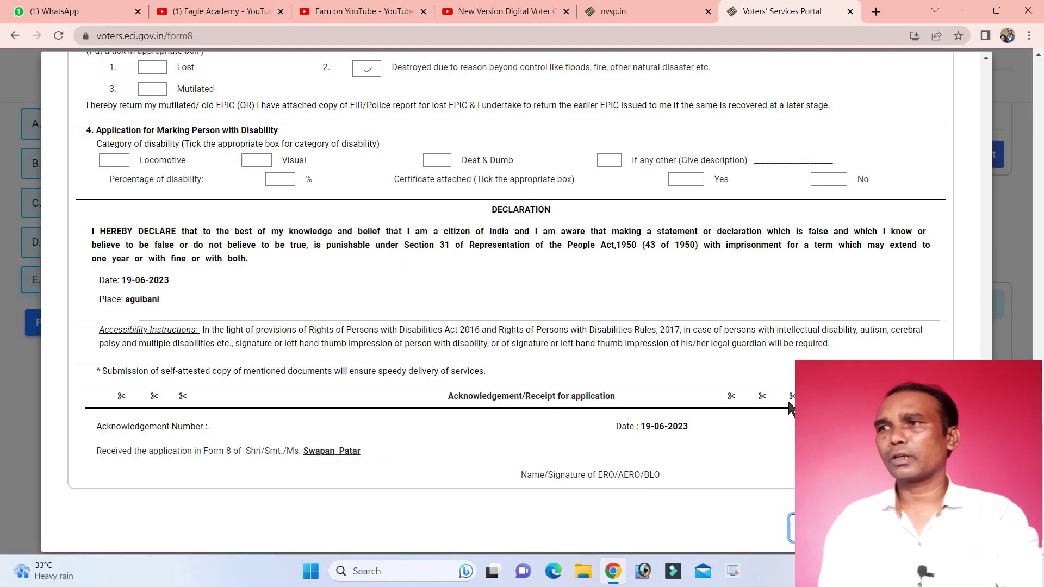
Review the previewed form from the applicant details through the replacement EPIC section, declaration and acknowledgement receipt.
{"action": "scroll", "coordinate": [788, 401], "scroll_direction": "up", "scroll_amount": 5}
{"action": "scroll", "coordinate": [789, 404], "scroll_direction": "up", "scroll_amount": 10}
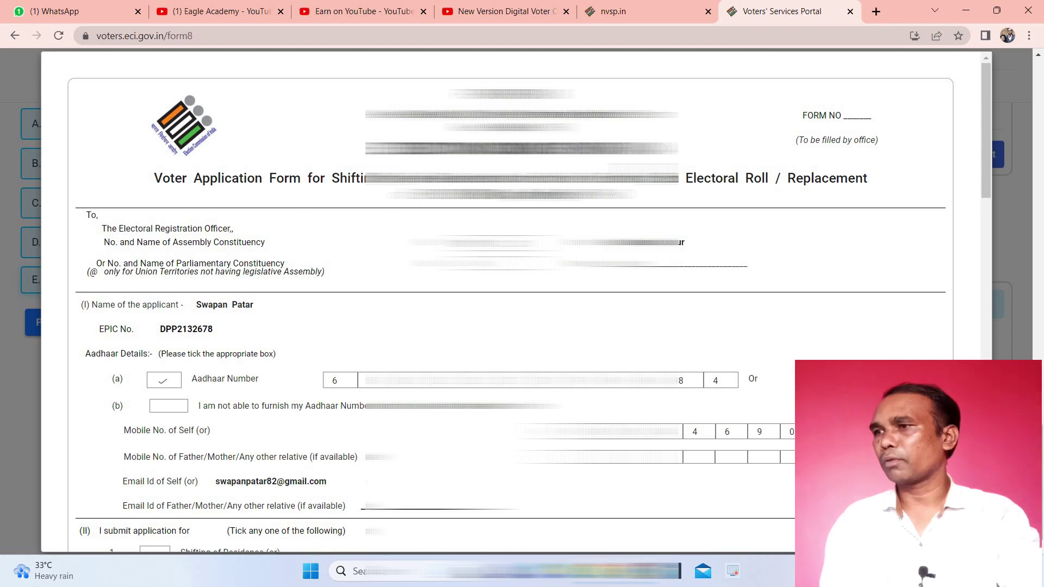
{"action": "scroll", "coordinate": [516, 302], "scroll_direction": "down", "scroll_amount": 3}
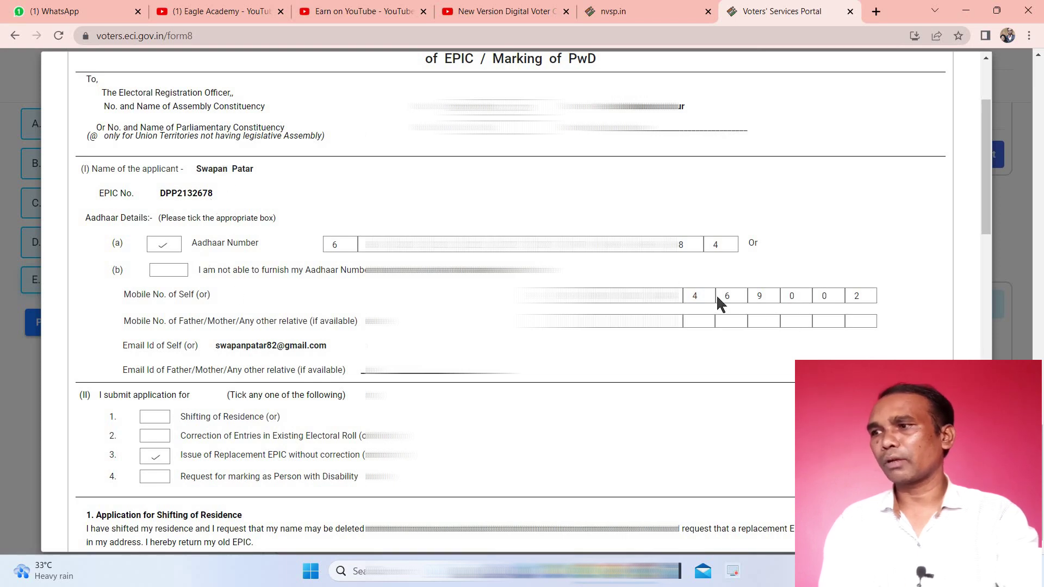
{"action": "scroll", "coordinate": [719, 302], "scroll_direction": "down", "scroll_amount": 10}
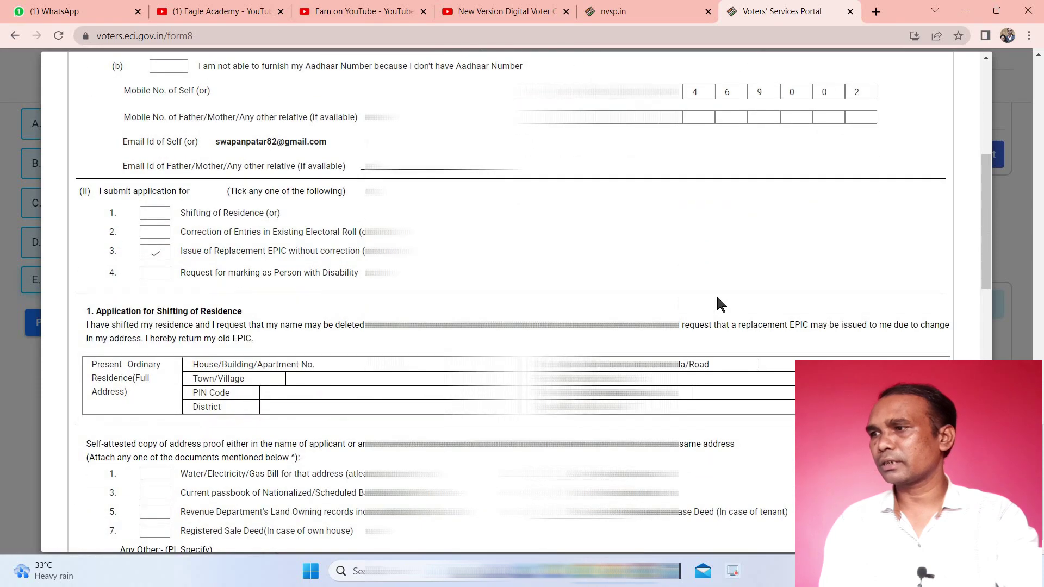
{"action": "scroll", "coordinate": [717, 298], "scroll_direction": "down", "scroll_amount": 10}
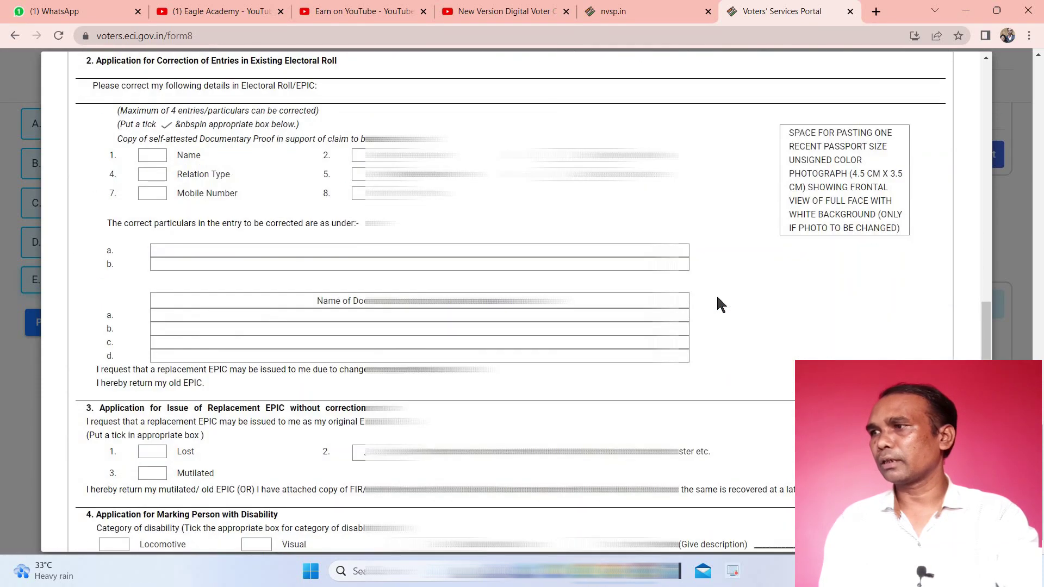
{"action": "scroll", "coordinate": [716, 295], "scroll_direction": "down", "scroll_amount": 3}
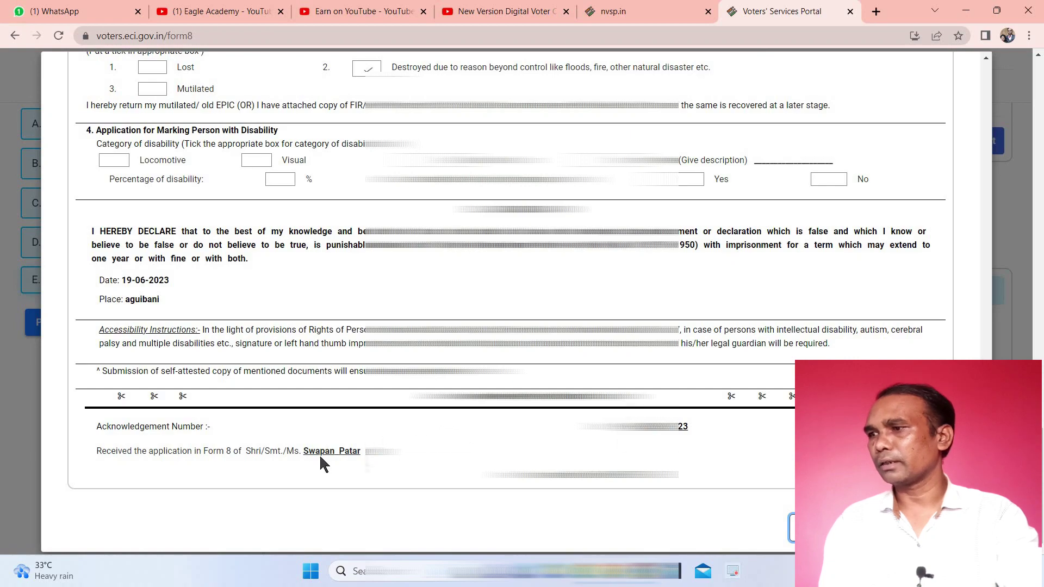
{"action": "scroll", "coordinate": [507, 297], "scroll_direction": "up", "scroll_amount": 2}
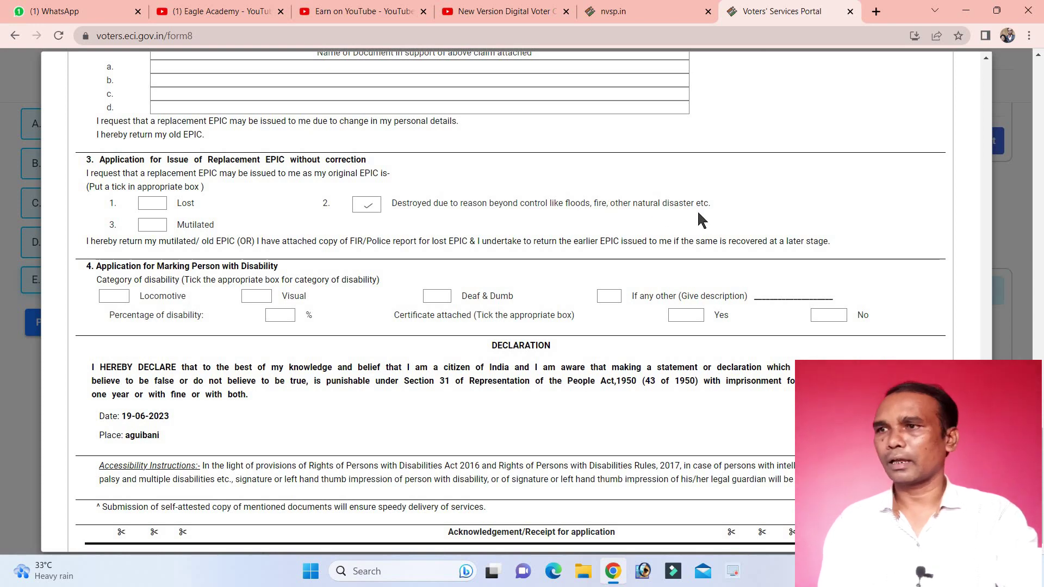
{"action": "scroll", "coordinate": [881, 304], "scroll_direction": "down", "scroll_amount": 3}
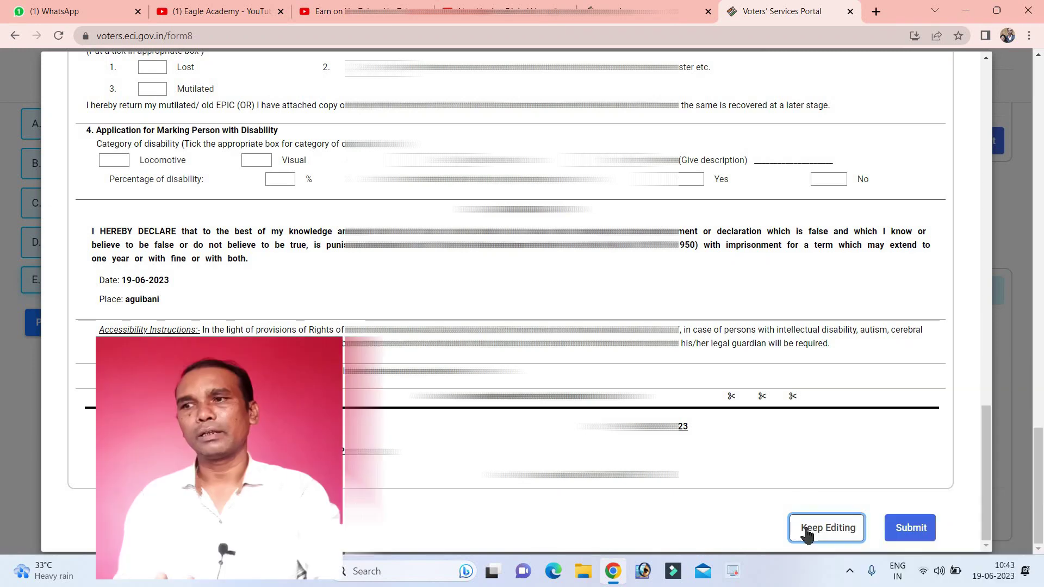
Submit the previewed Form 8 application and copy the reference number from the acknowledgment.
{"action": "left_click", "coordinate": [919, 529]}
{"action": "left_click", "coordinate": [756, 341]}
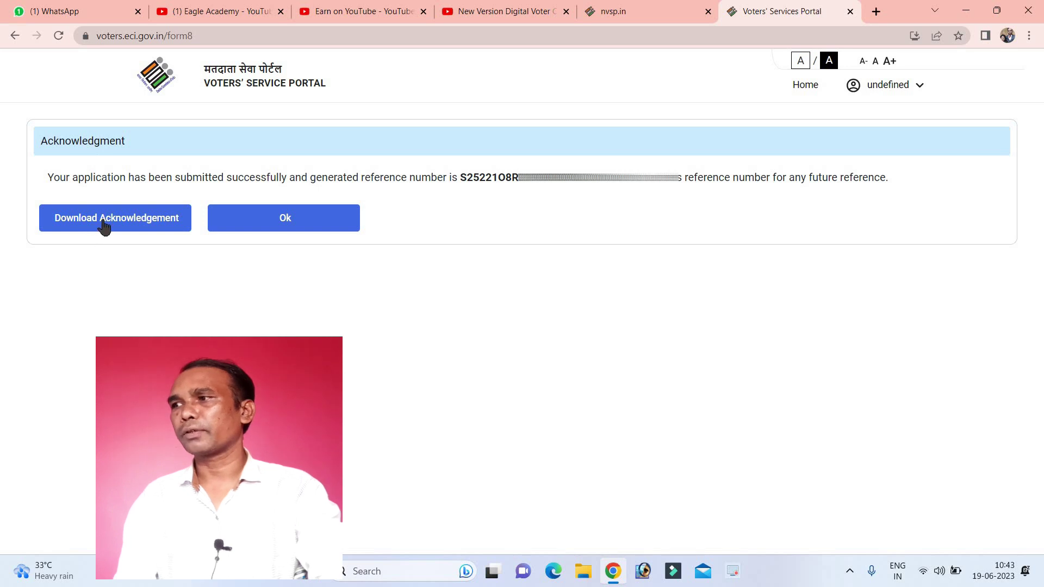
{"action": "double_click", "coordinate": [492, 182]}
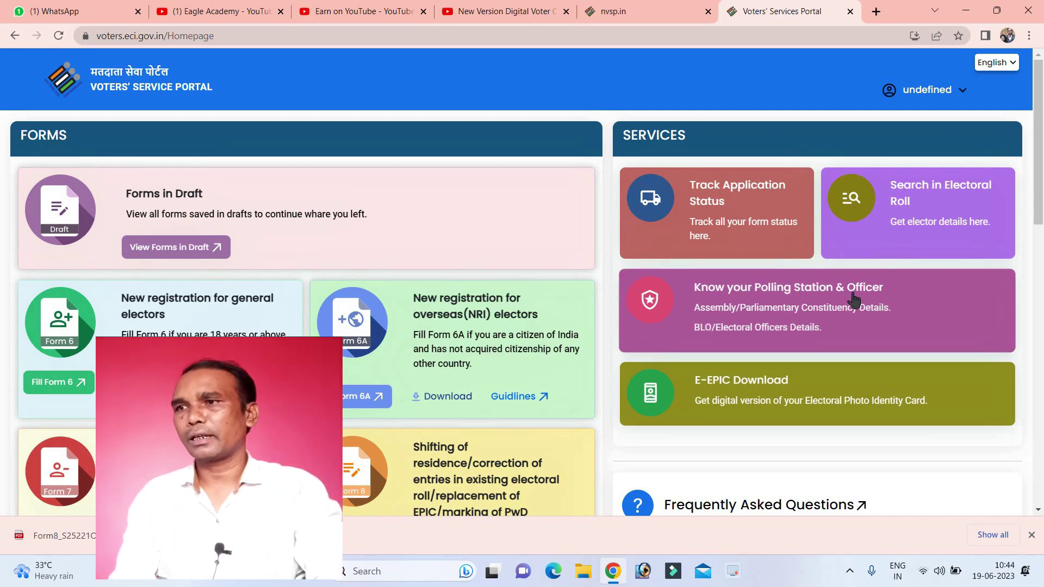
Track the application status with the copied reference number and West Bengal as the state, and expand the result's status details.
{"action": "left_click", "coordinate": [742, 191]}
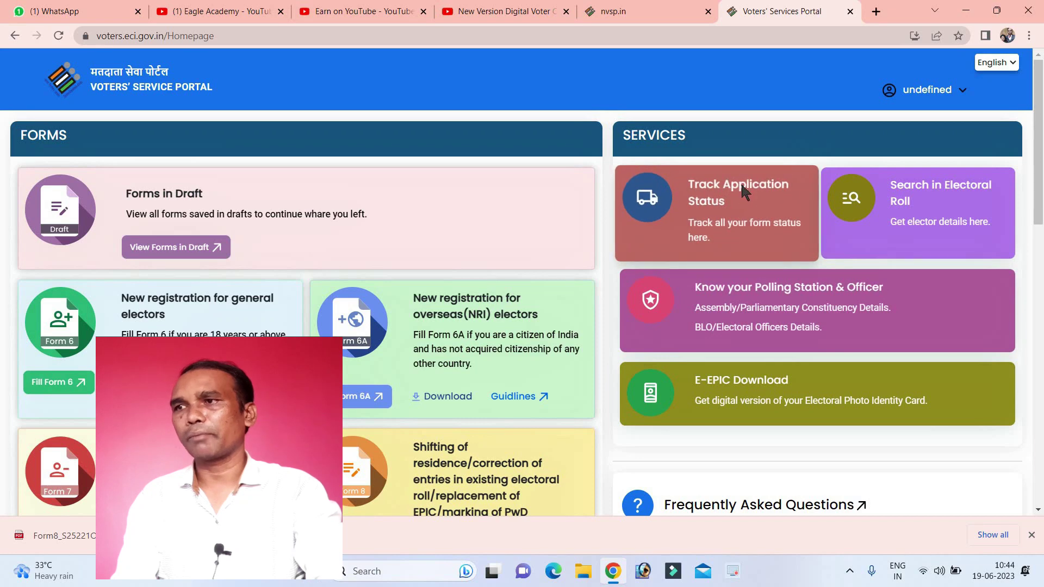
{"action": "left_click", "coordinate": [276, 229]}
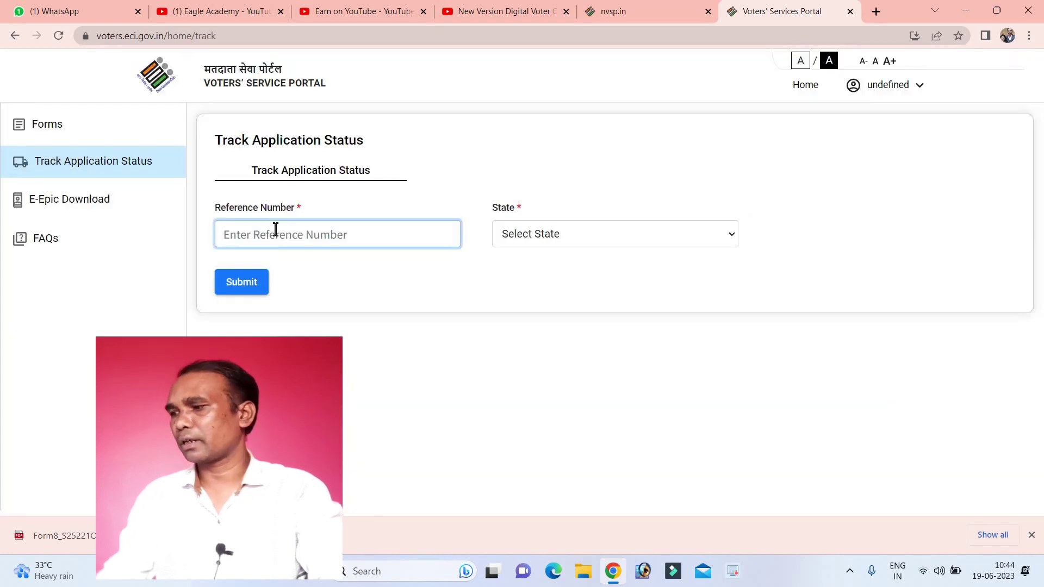
{"action": "key", "text": "ctrl+v"}
{"action": "left_click", "coordinate": [600, 239]}
{"action": "scroll", "coordinate": [627, 387], "scroll_direction": "down", "scroll_amount": 5}
{"action": "left_click", "coordinate": [544, 513]}
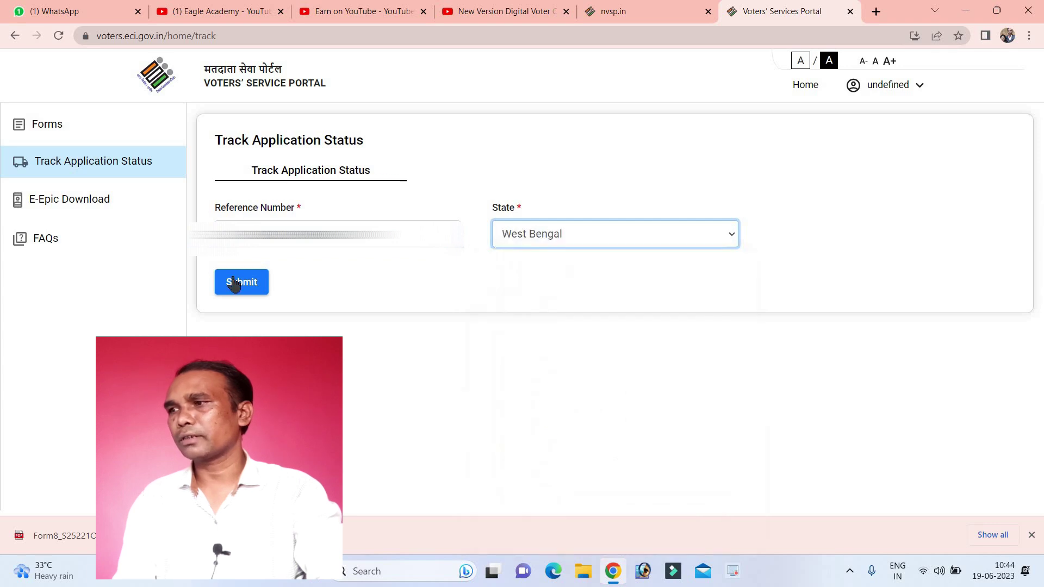
{"action": "left_click", "coordinate": [234, 288]}
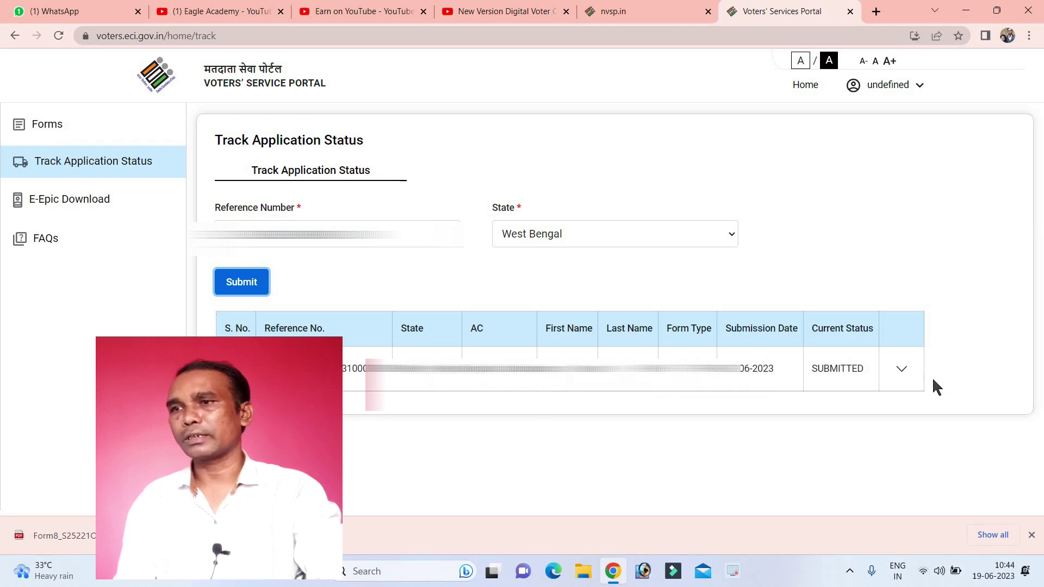
{"action": "left_click", "coordinate": [902, 369]}
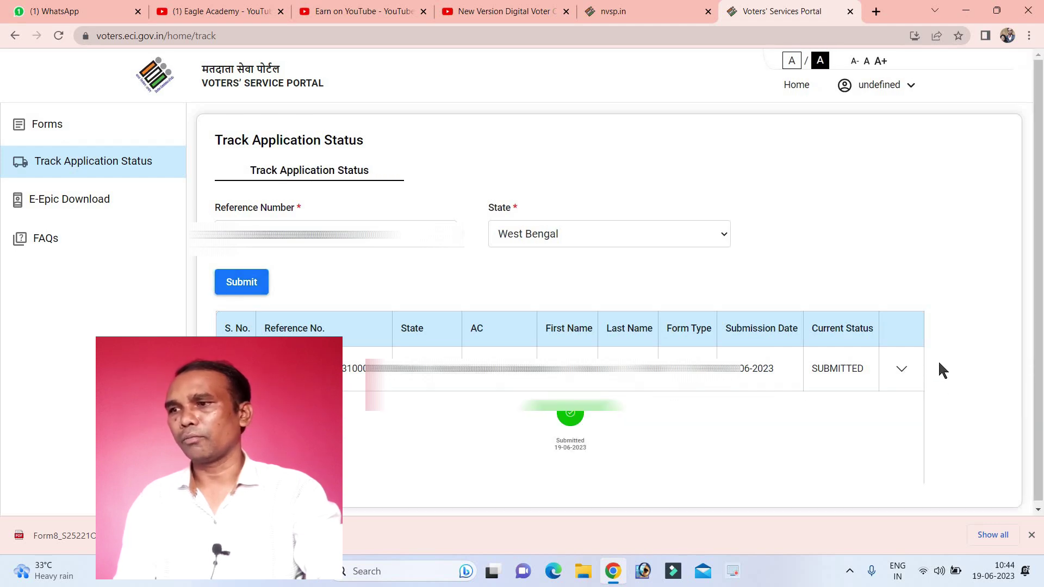